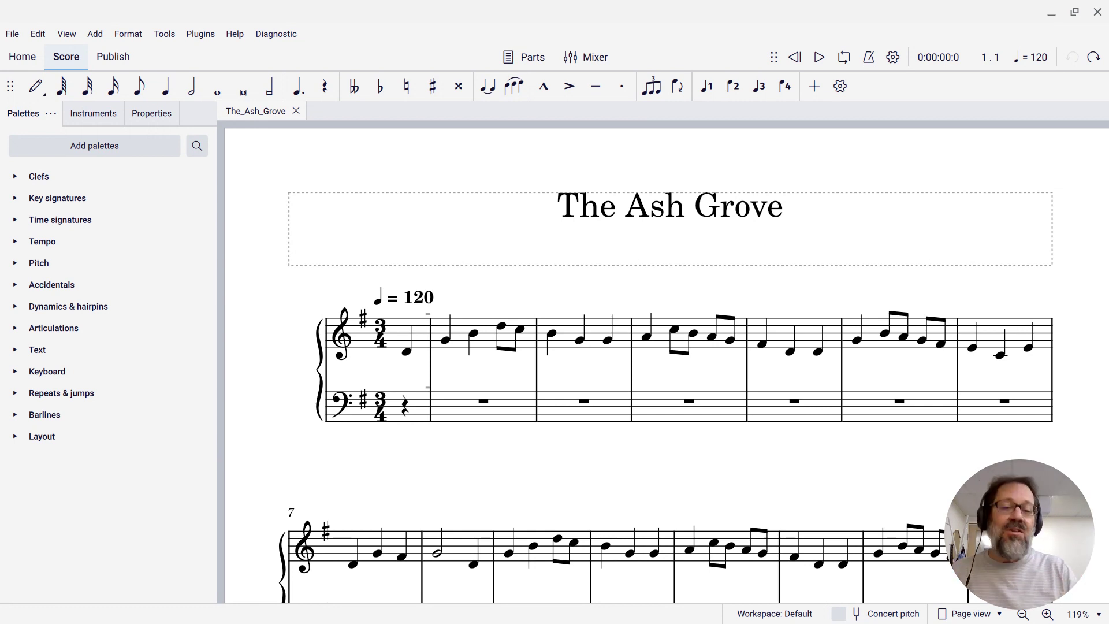
scroll(421, 329, "down", 1)
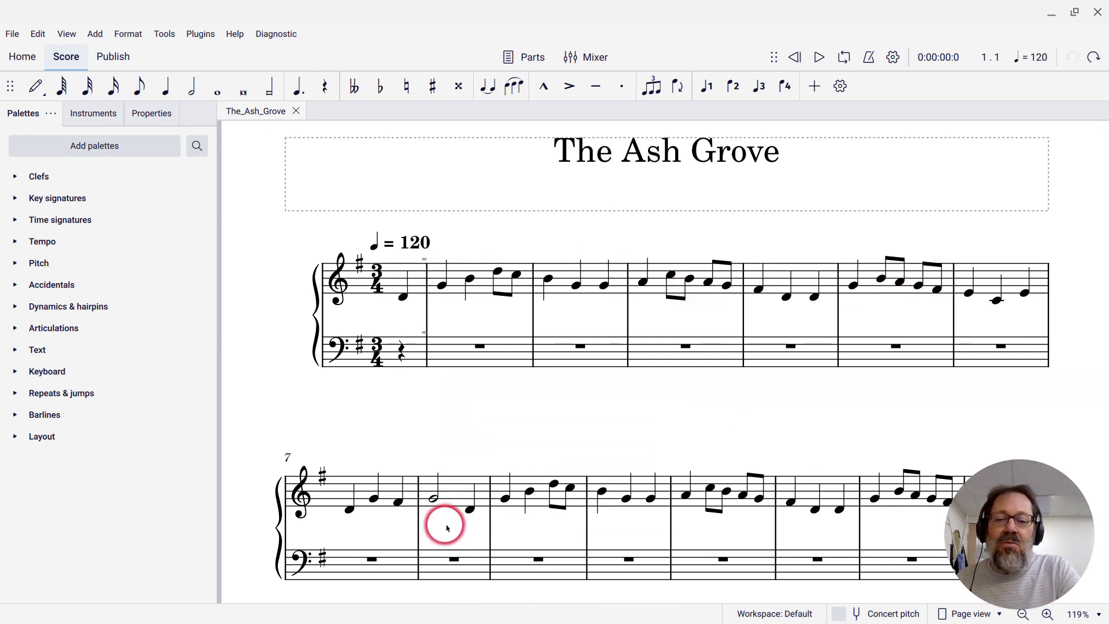
- Range-select melody bars 1–9, from the pickup through the half-note bar
left_click(446, 495)
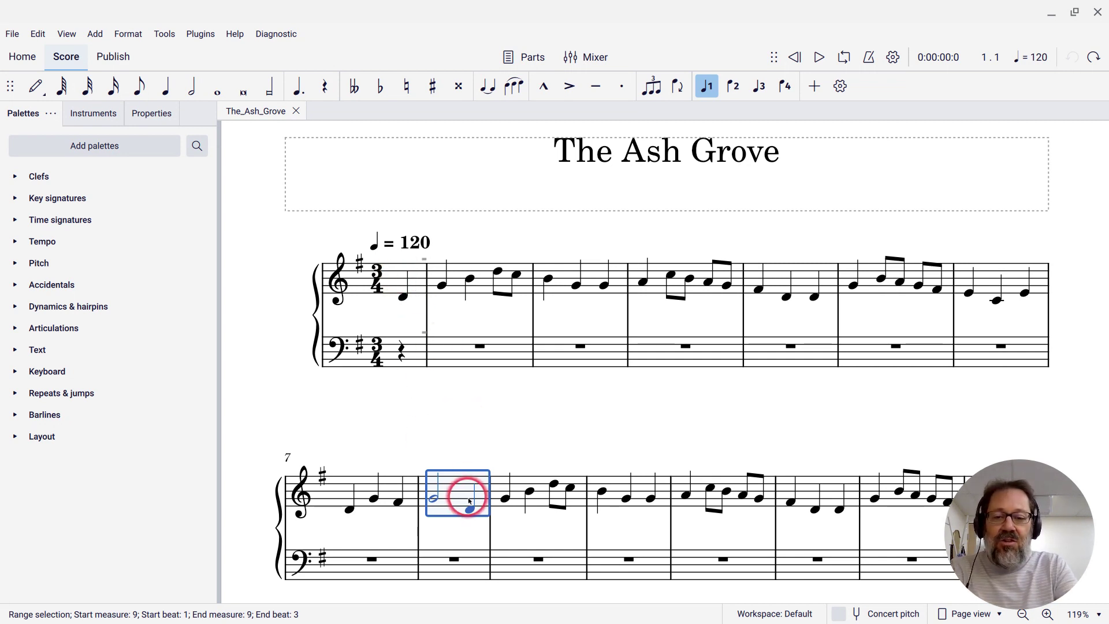
left_click(401, 294, "shift")
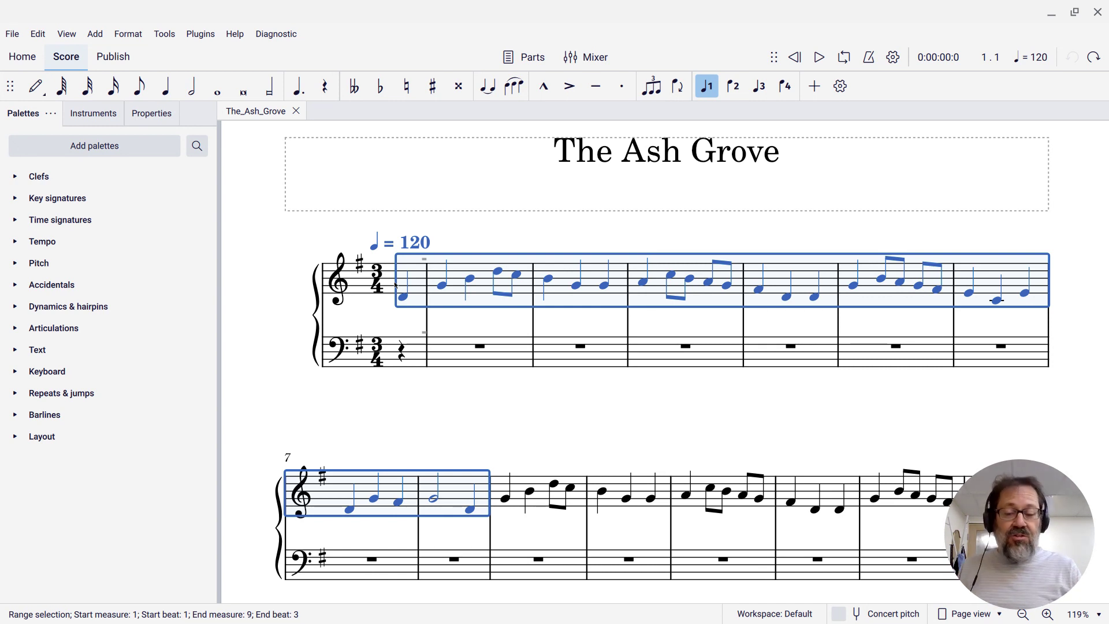
- Apply Group measures from the Layout palette to bars 1–9
left_click(16, 436)
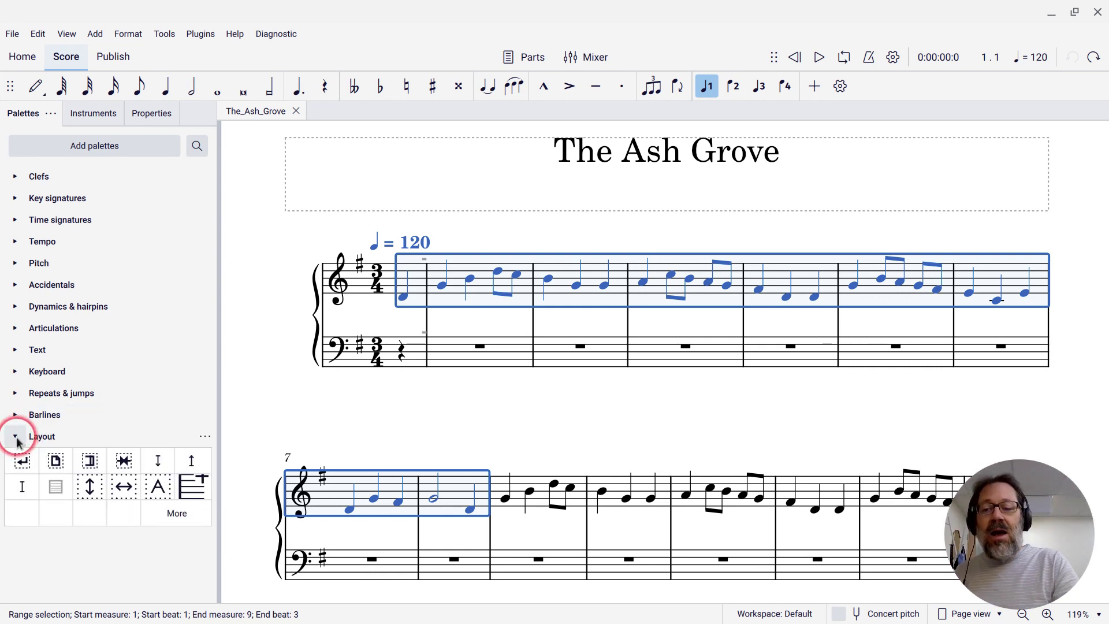
left_click(123, 461)
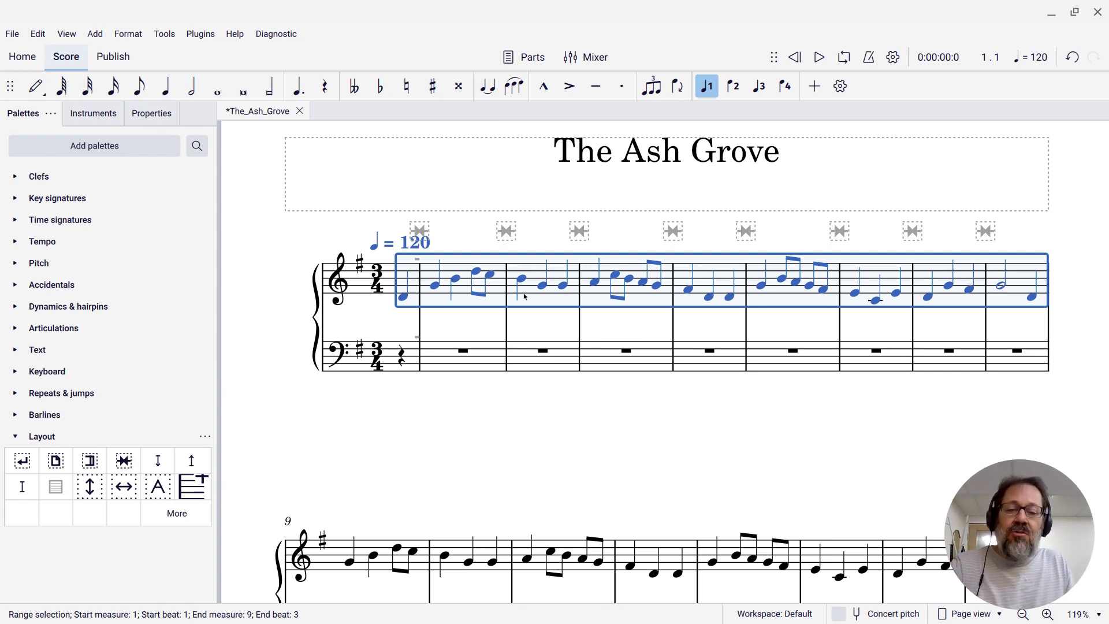
- Undo and redo the bars 1–9 grouping to compare the first system's layout
key("braceright")
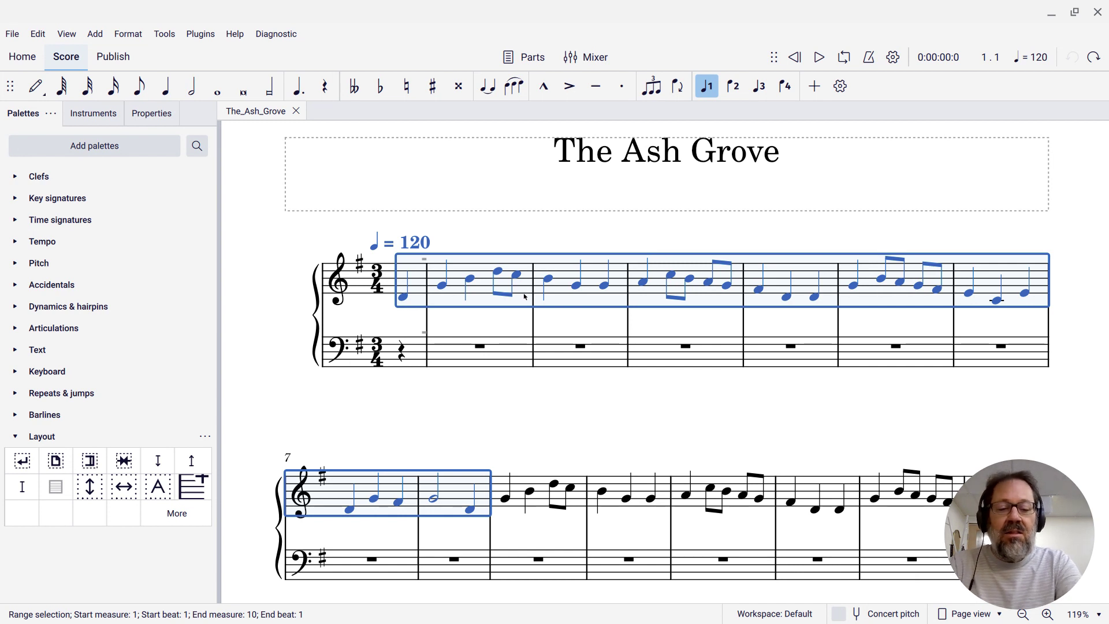
key("braceleft")
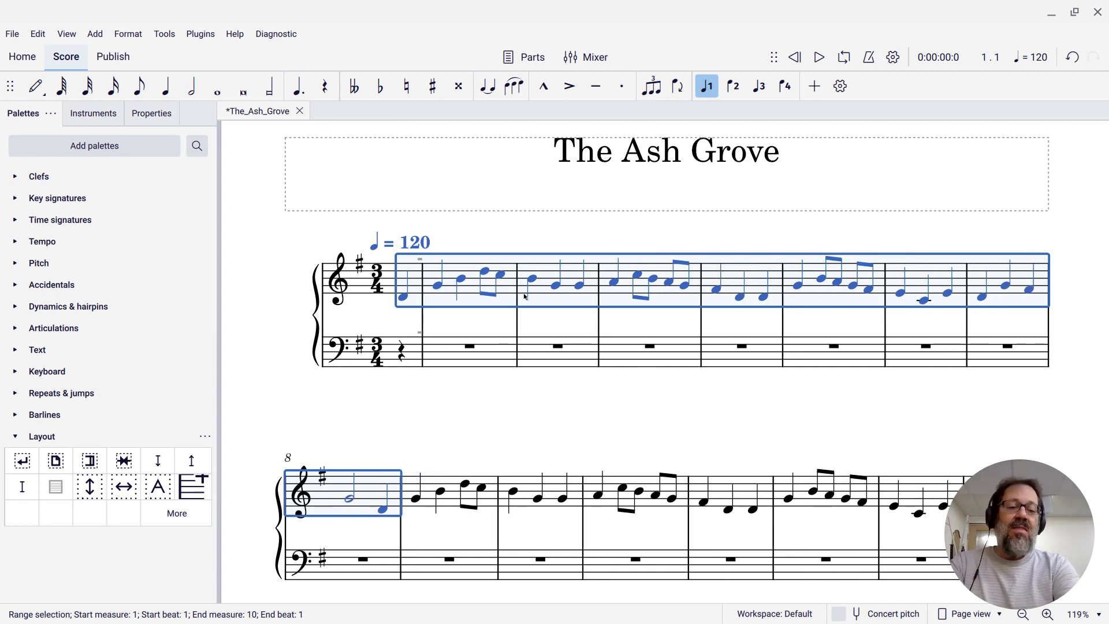
key("braceleft")
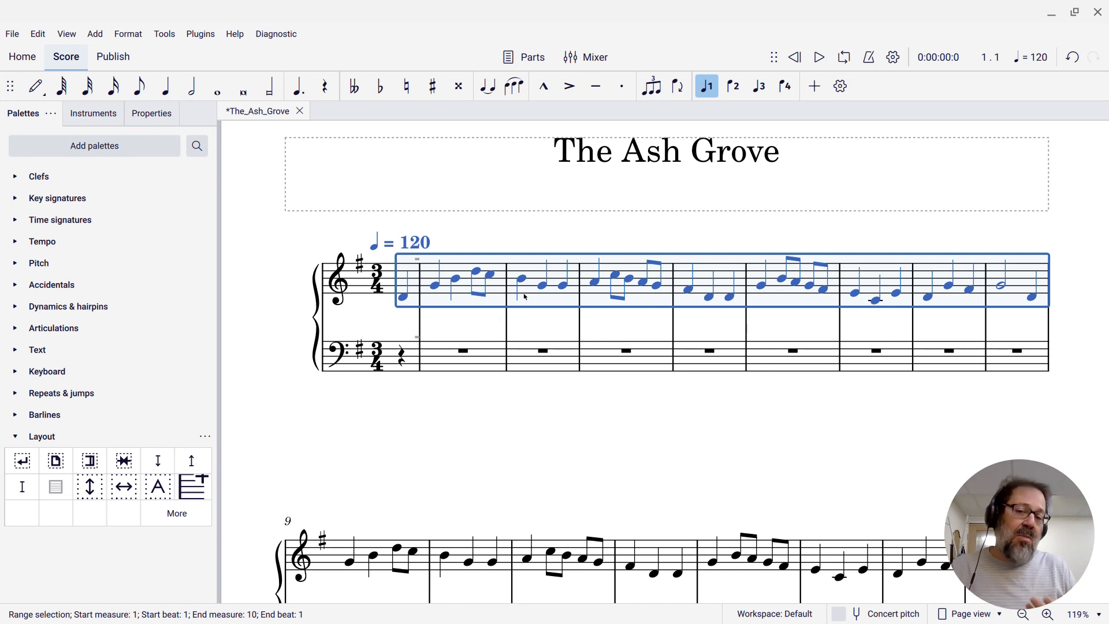
- Undo the grouping, then group bars 1 through 16 onto one system
key("ctrl+z")
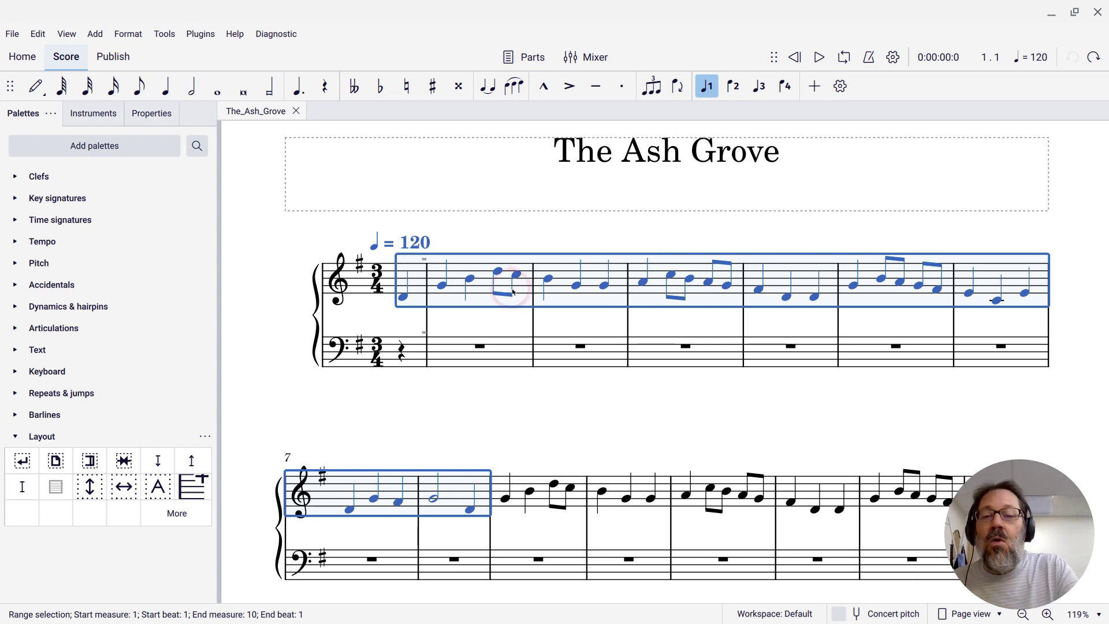
left_click(404, 292)
scroll(416, 277, "down", 2)
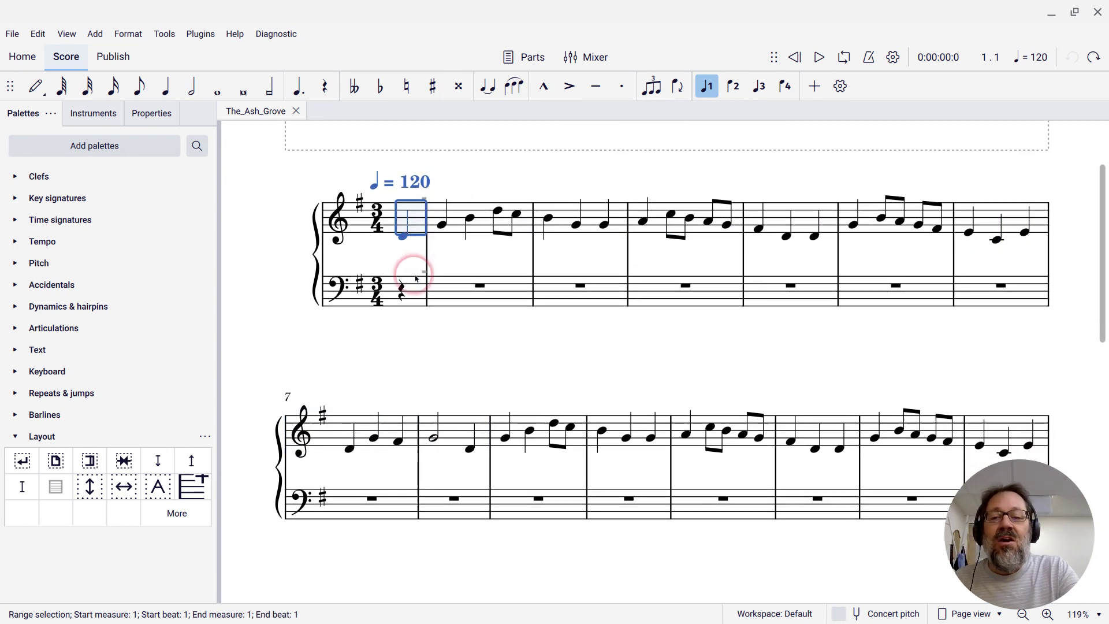
scroll(416, 277, "down", 3)
scroll(416, 278, "down", 1)
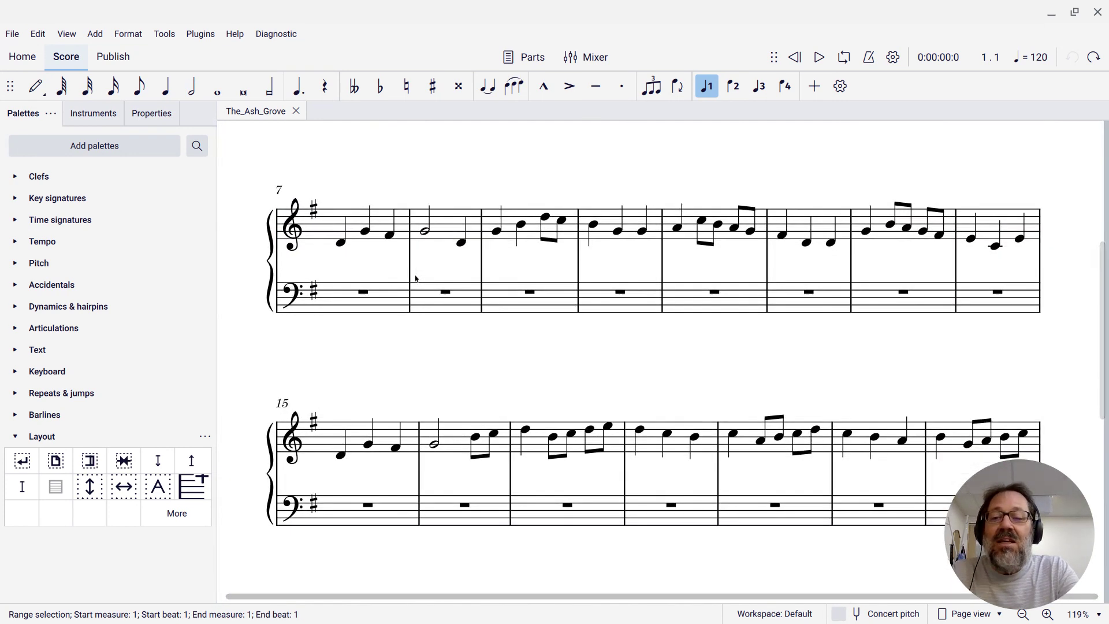
left_click(452, 443, "shift")
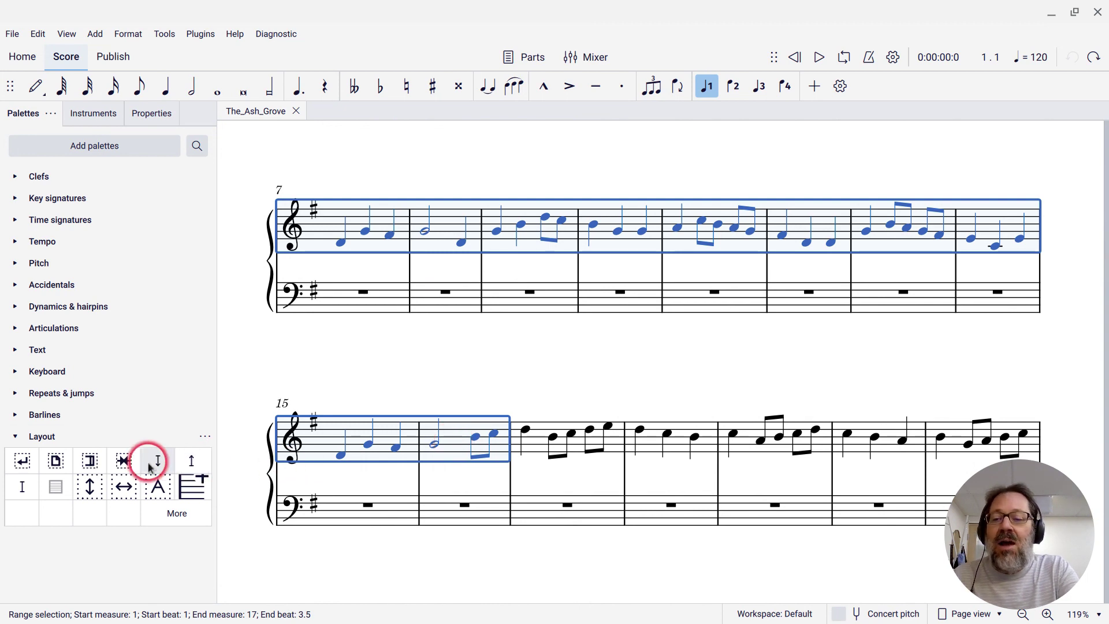
left_click(124, 460)
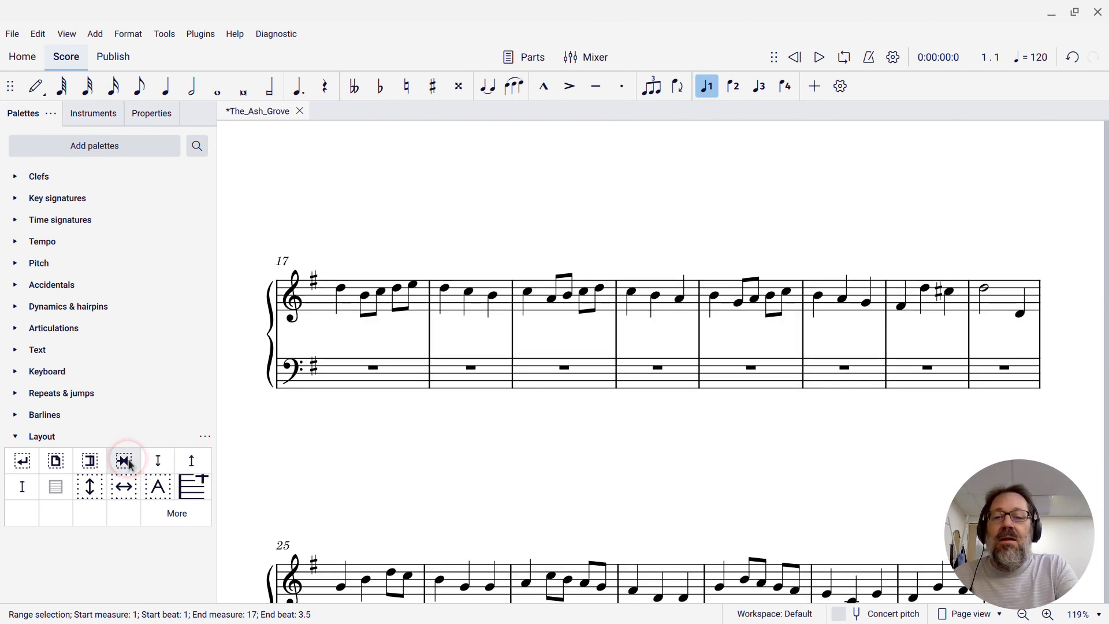
scroll(222, 441, "up", 5)
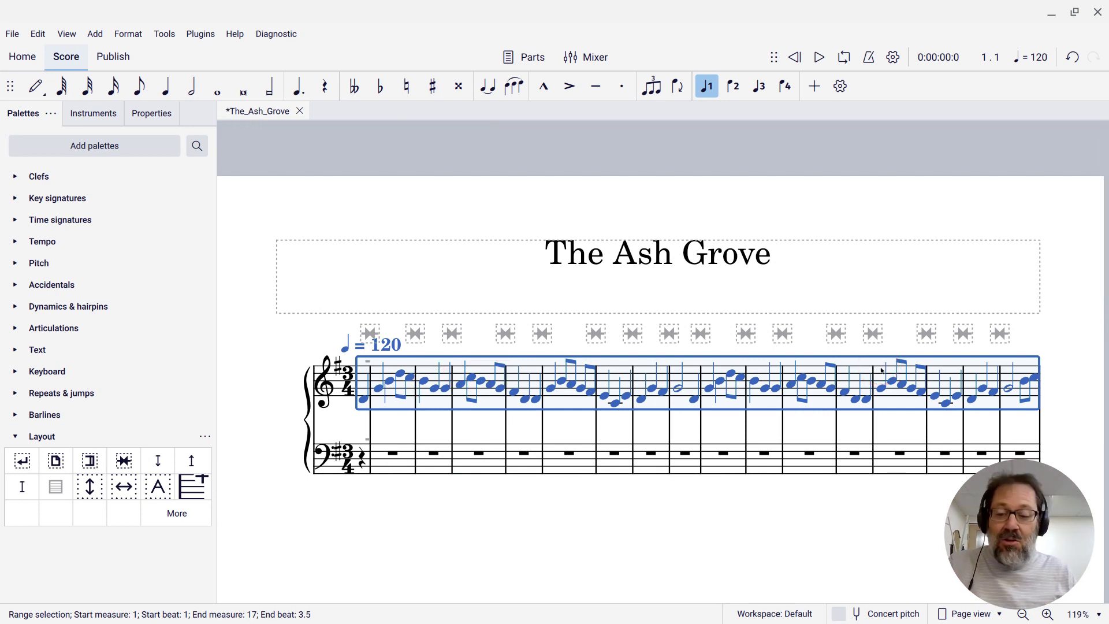
- Undo, select all 34 bars on both staves, and apply Group measures
key("ctrl+z")
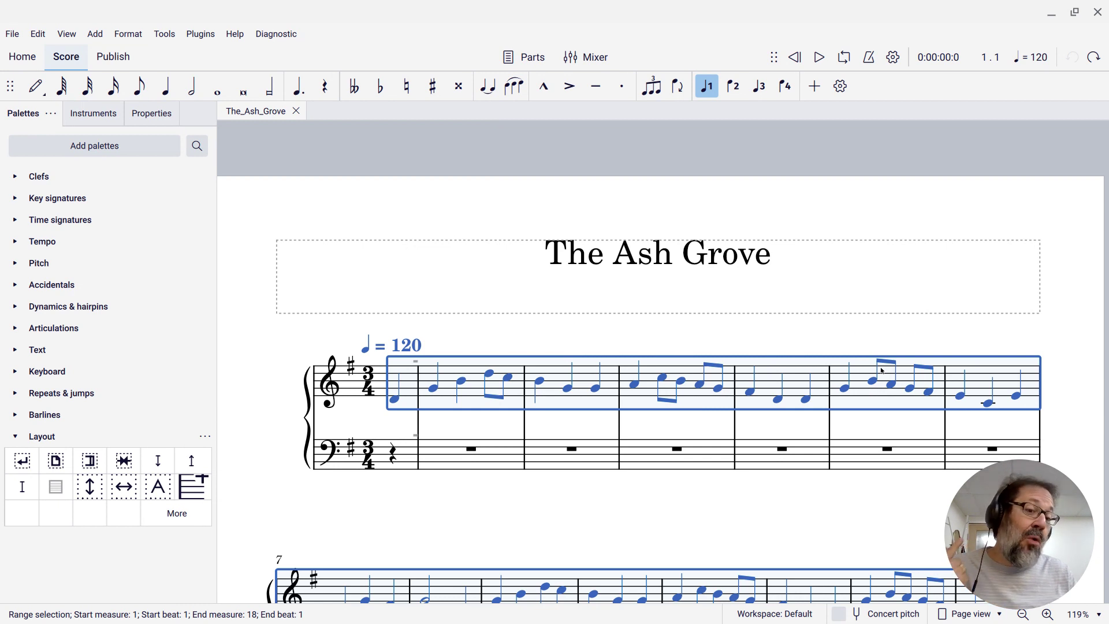
key("shift+Down")
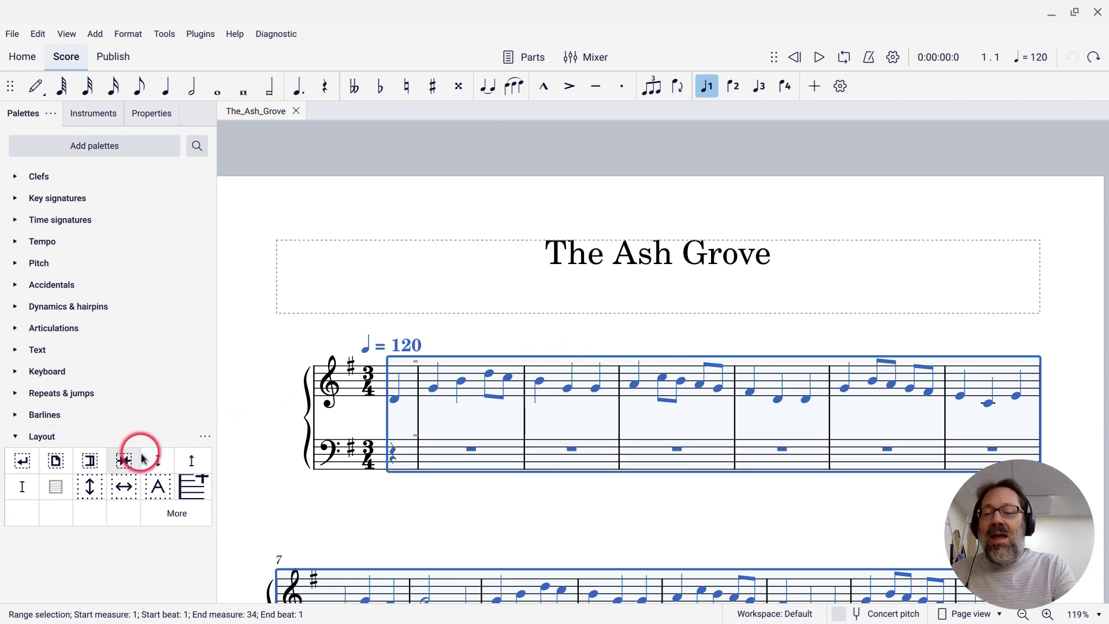
left_click(124, 460)
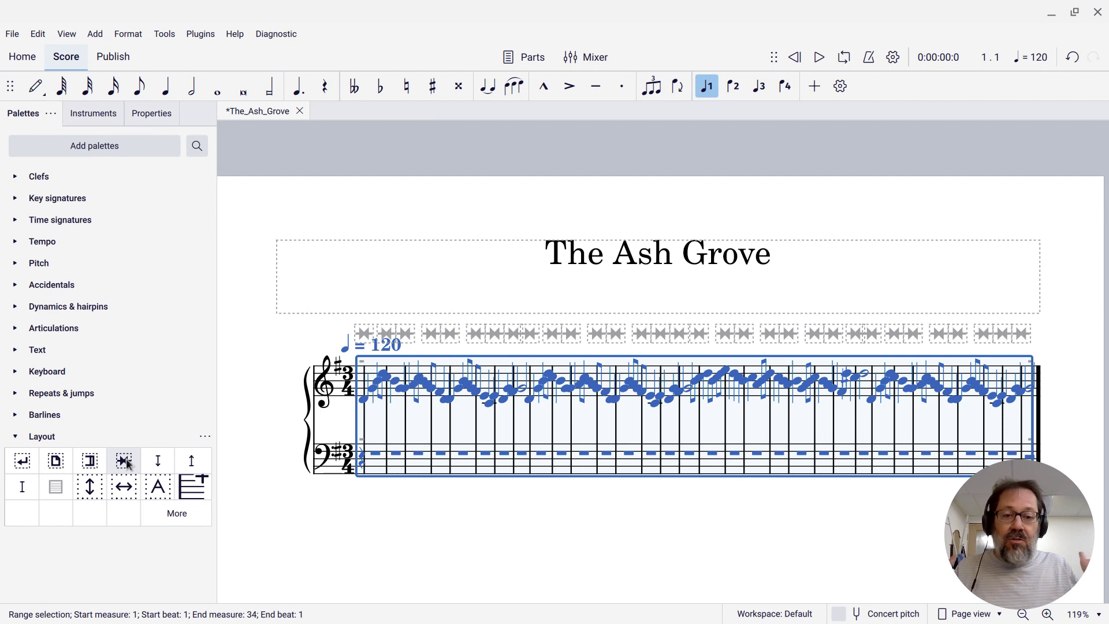
left_click(124, 461)
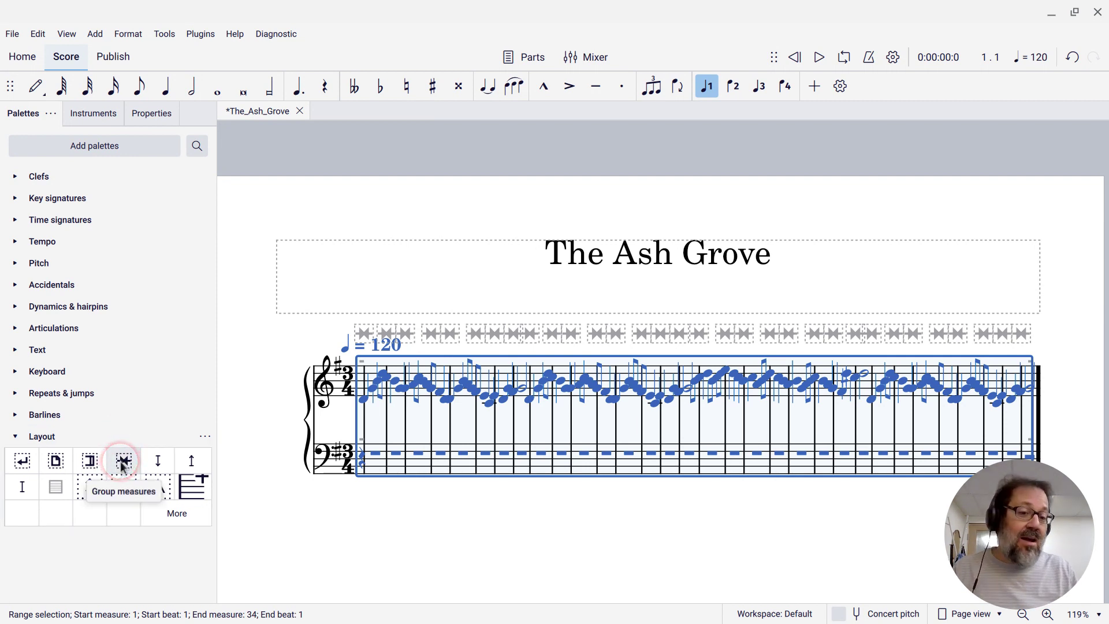